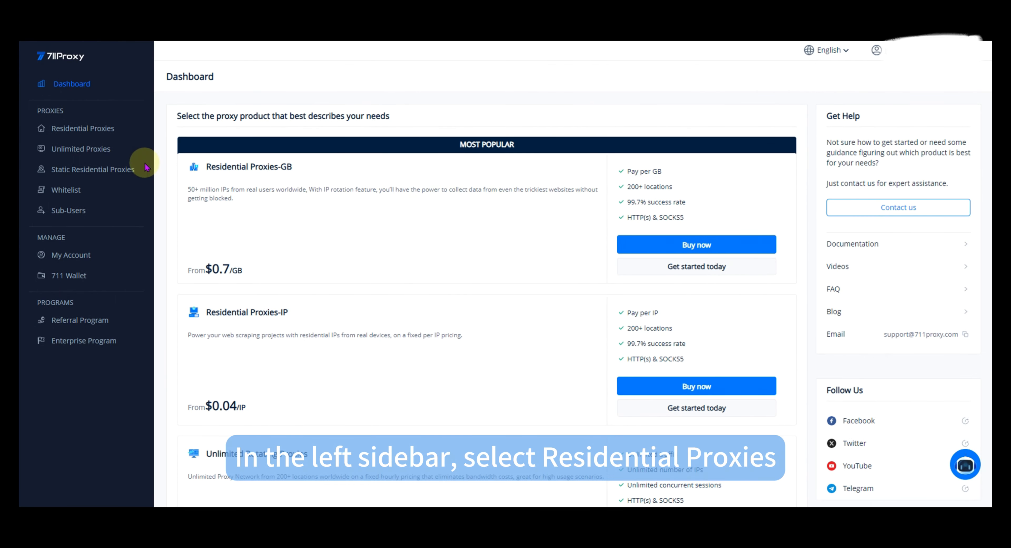
- Open the API setup for Residential Proxies and add the current IP address to the whitelist
click(120, 138)
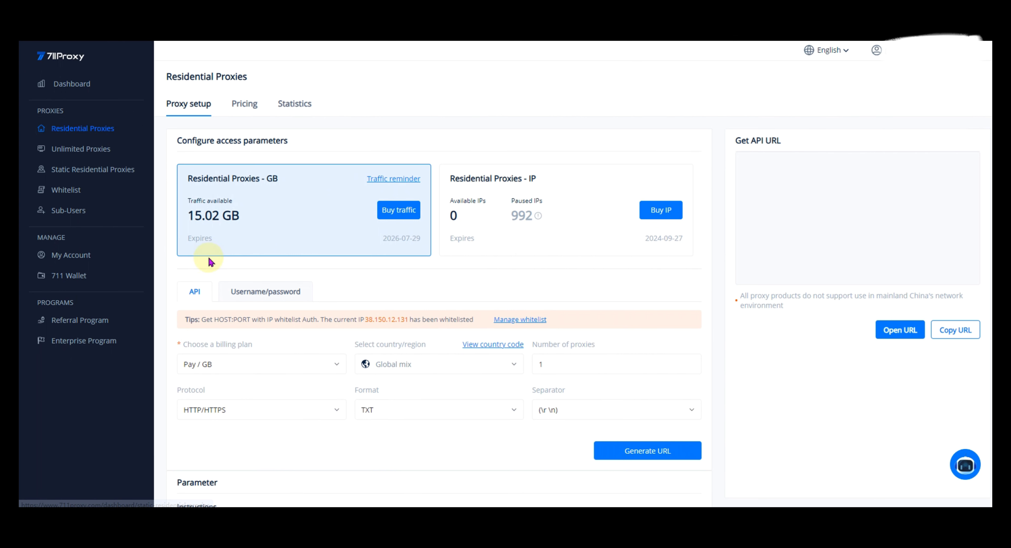
click(195, 293)
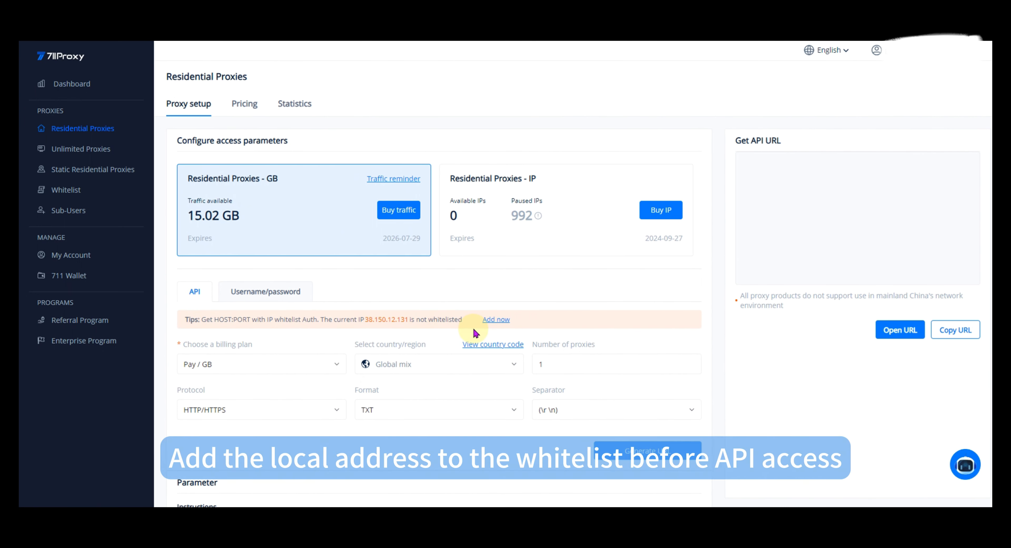
click(495, 320)
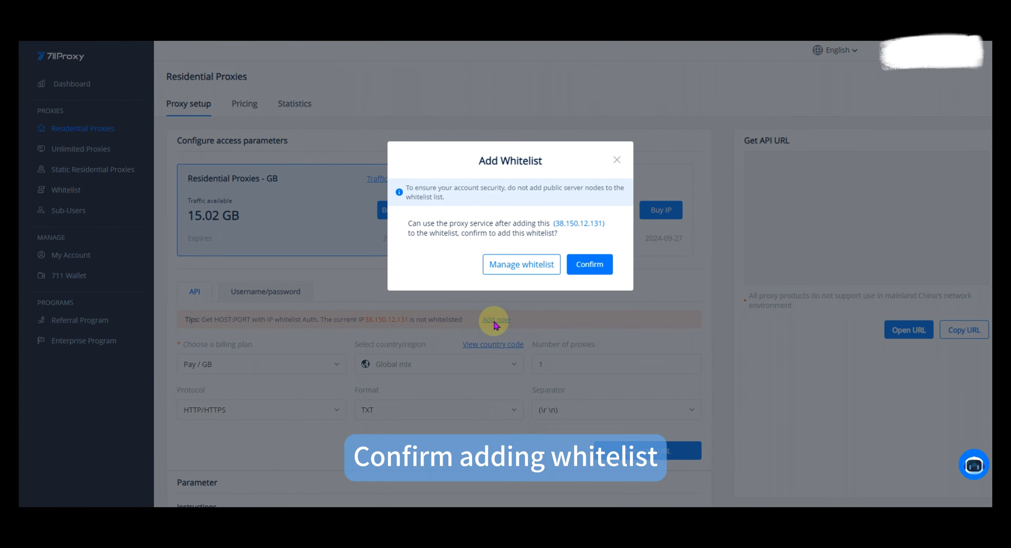
click(594, 265)
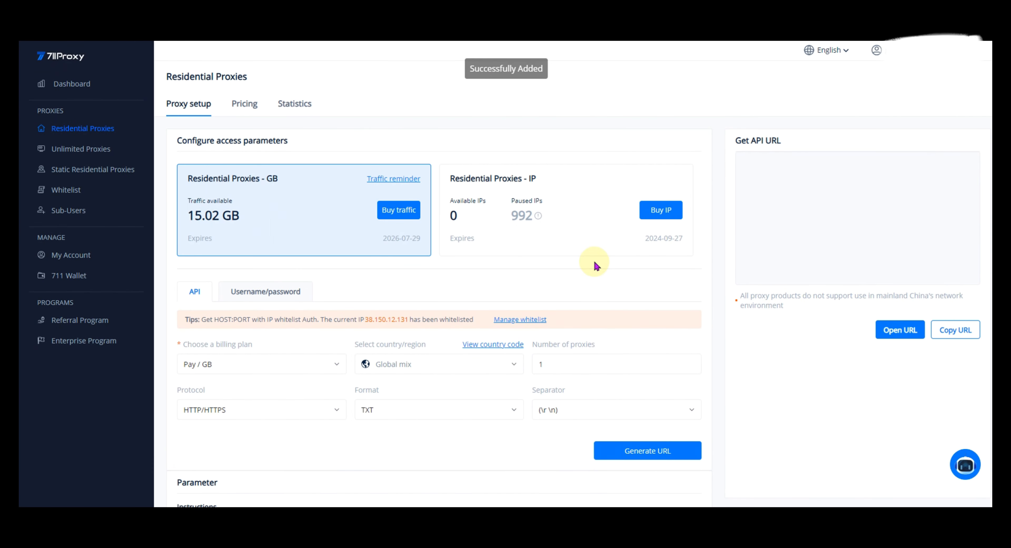
- Set the country/region to Global mix for the Pay / GB billing plan
click(275, 369)
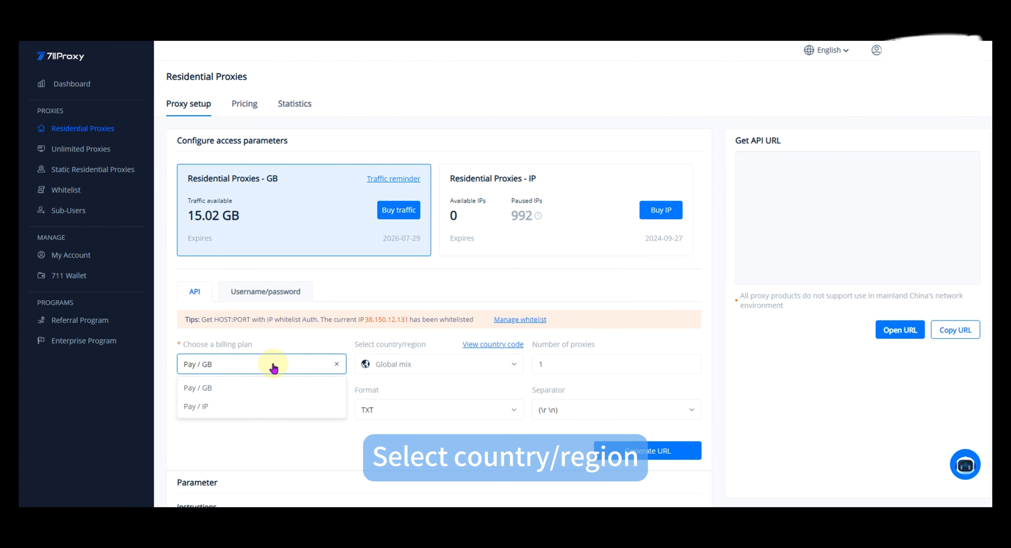
click(427, 362)
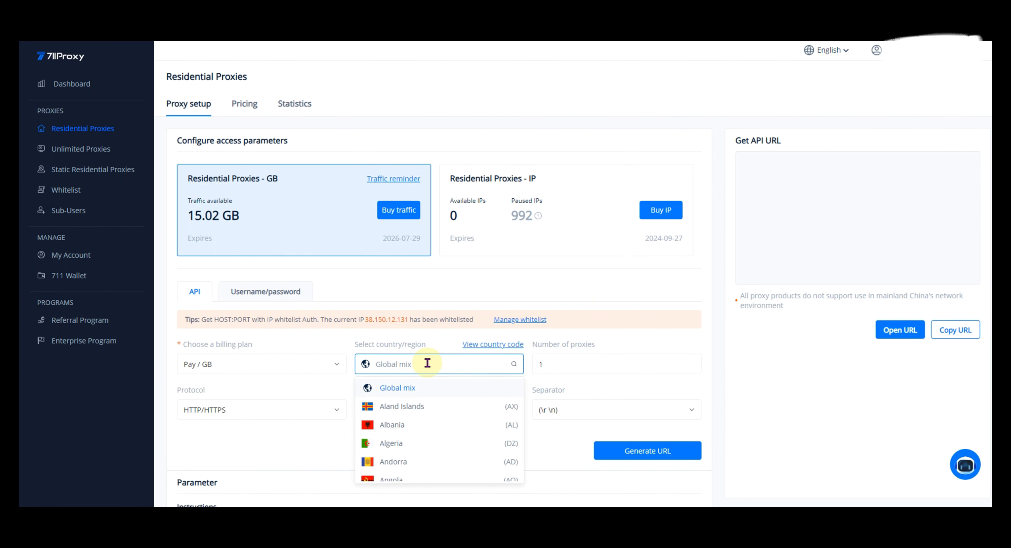
scroll(413, 422, down, 2)
scroll(416, 421, up, 2)
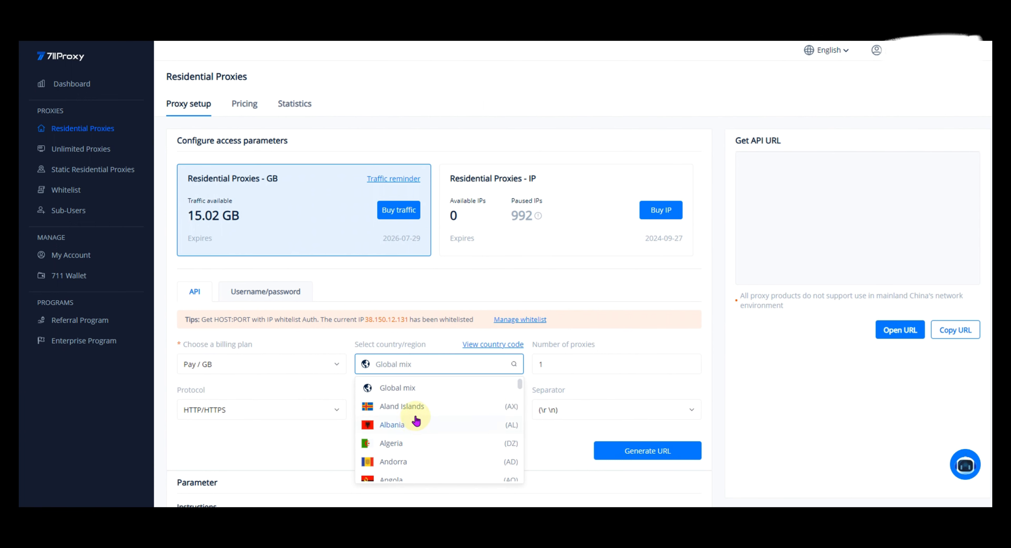
click(408, 388)
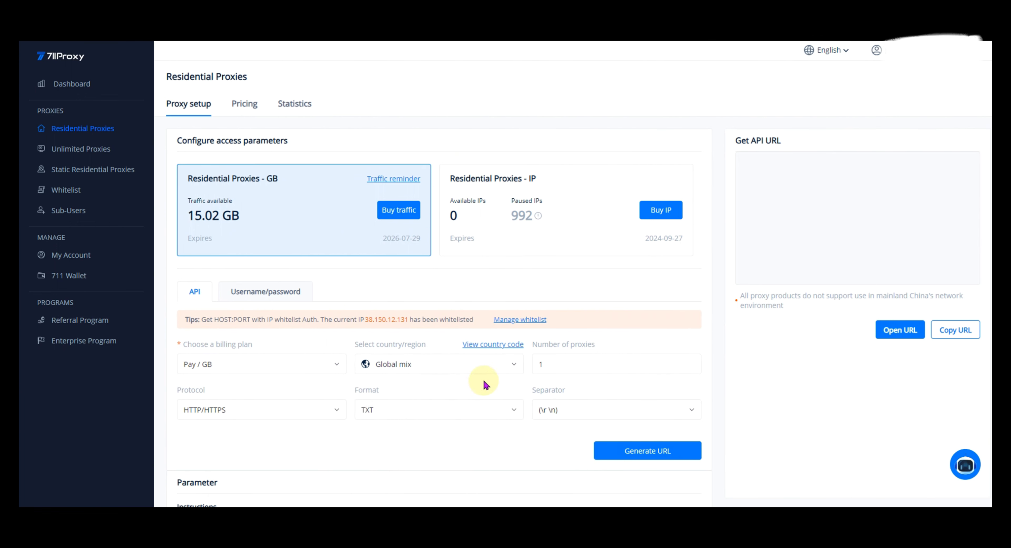
- Generate the API URL for 1 proxy with the HTTP/HTTPS protocol, TXT format and (\r \n) separator, and open that URL
click(571, 368)
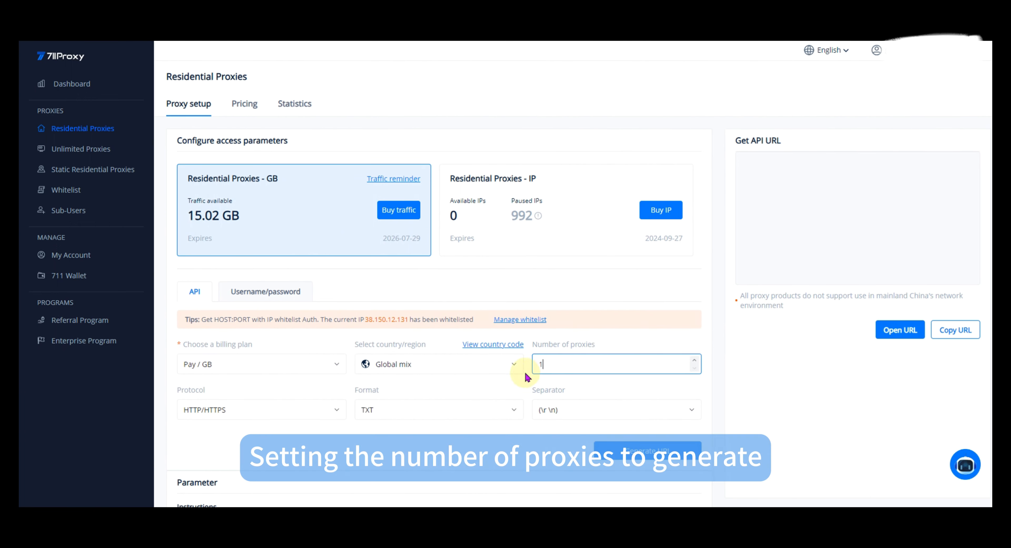
click(280, 411)
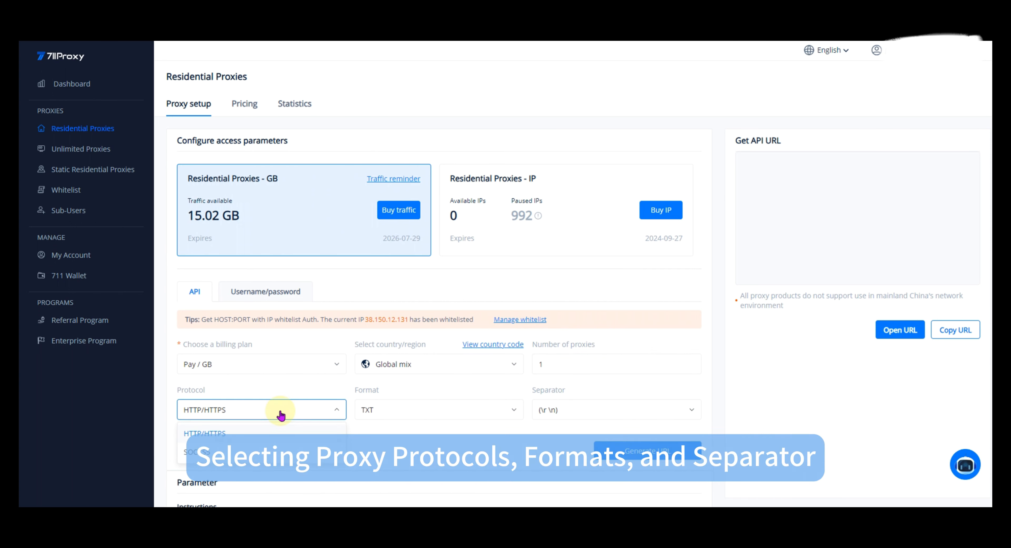
click(281, 415)
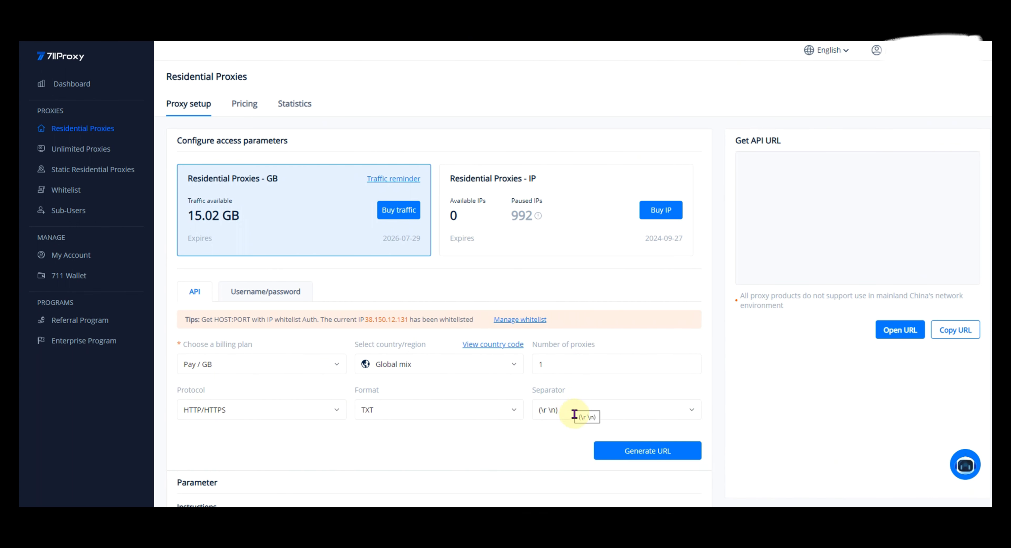
click(671, 451)
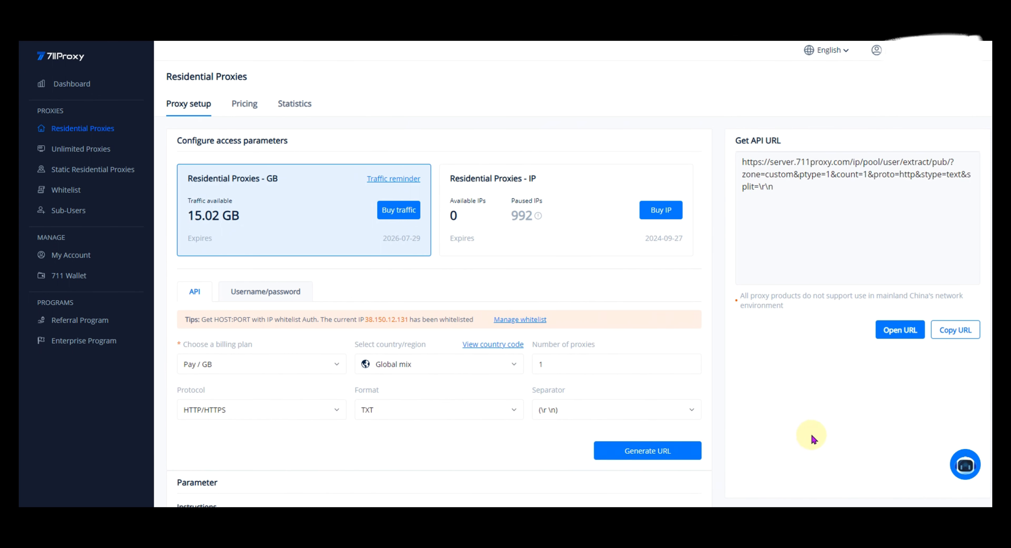
click(889, 338)
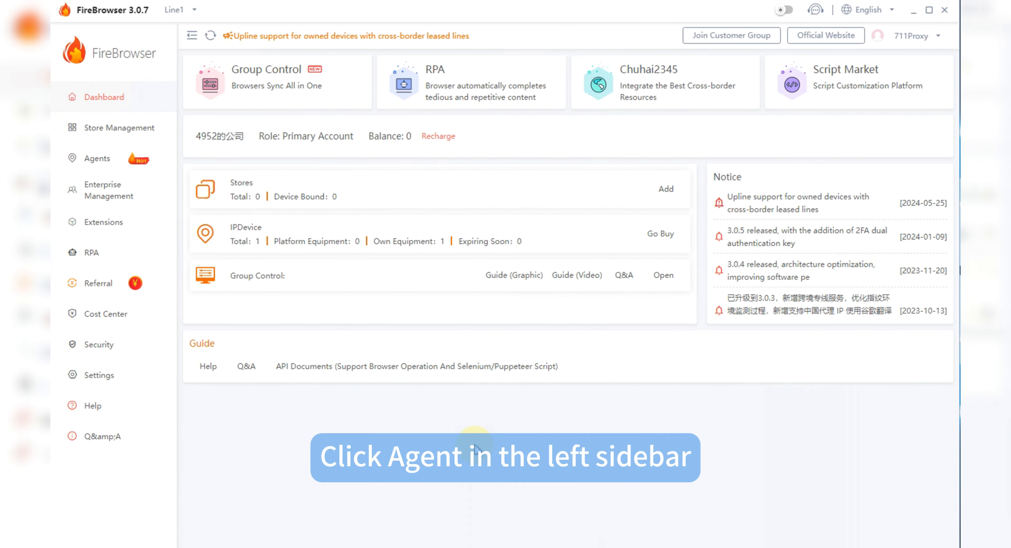
- Switch to FireBrowser and order one ordinary Own Equipment device for 1 month, with automatic renewal off and Alipay as payment method
click(98, 159)
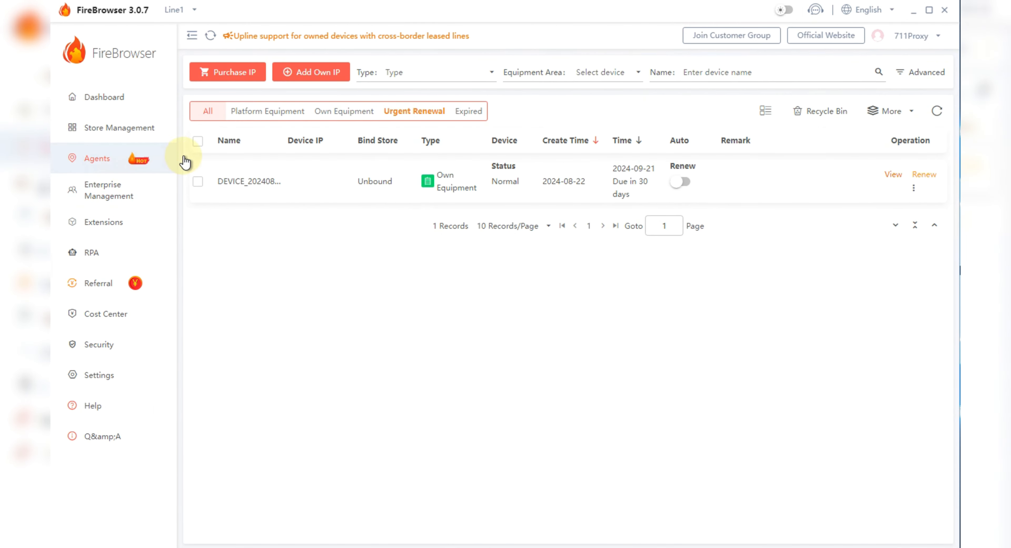
click(316, 74)
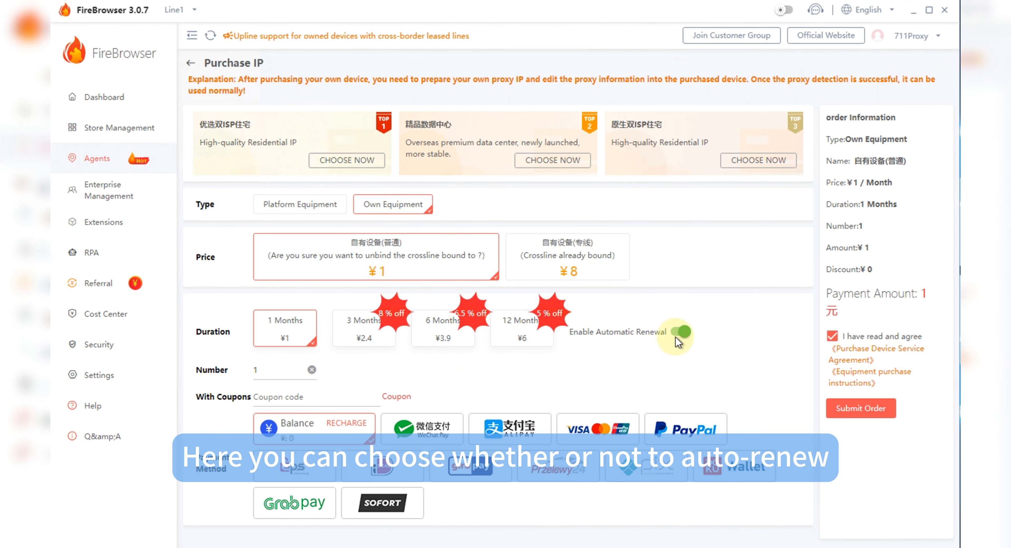
mouse_move(680, 336)
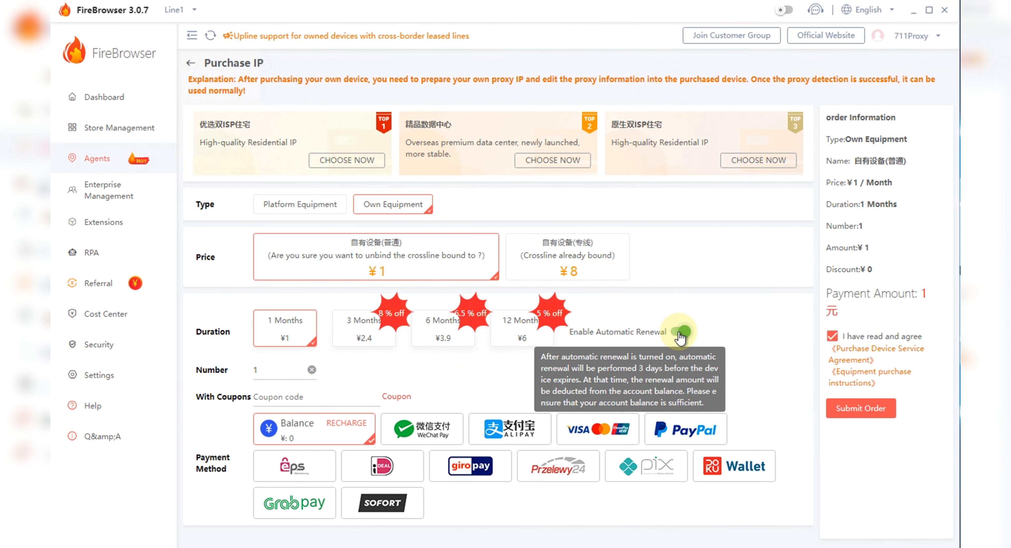
click(680, 334)
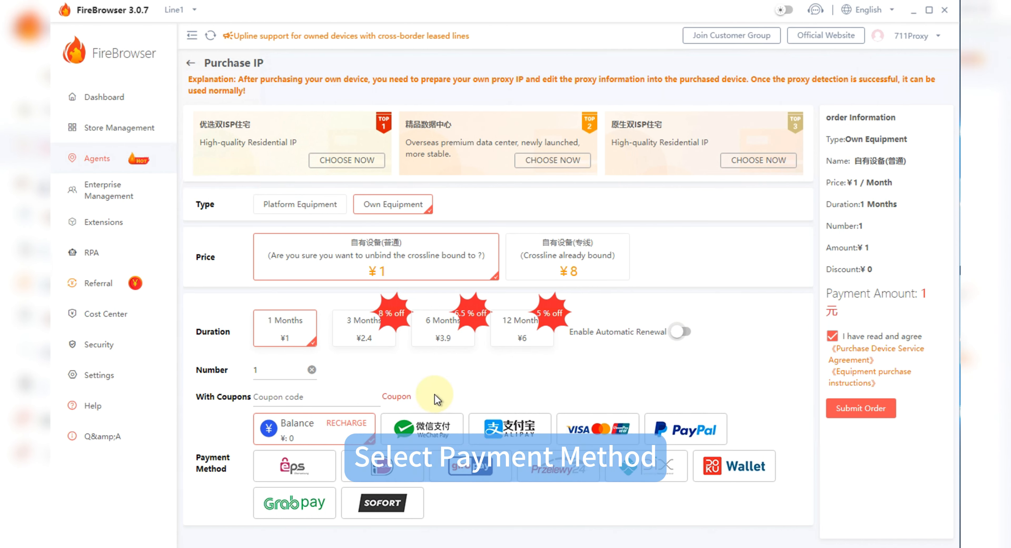
click(501, 432)
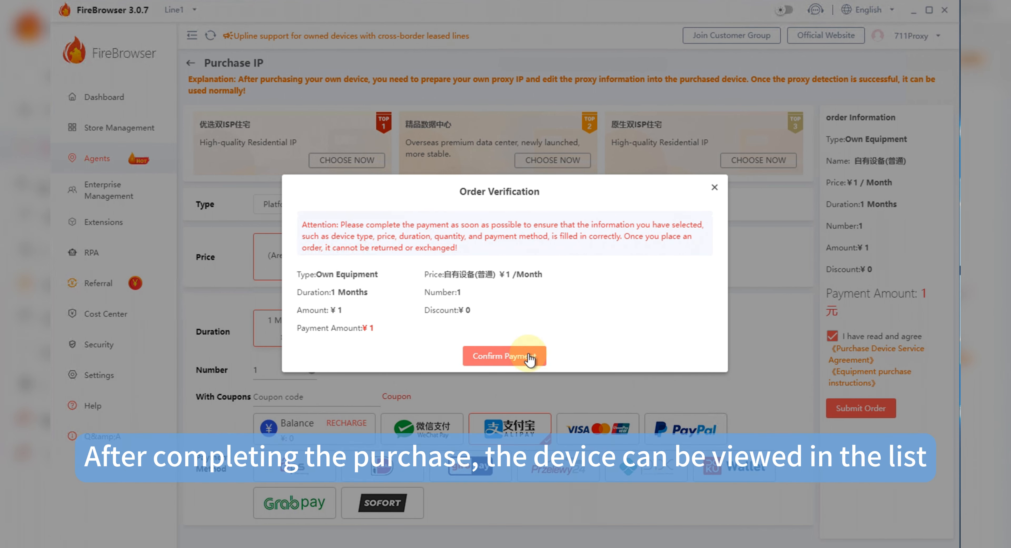
click(529, 357)
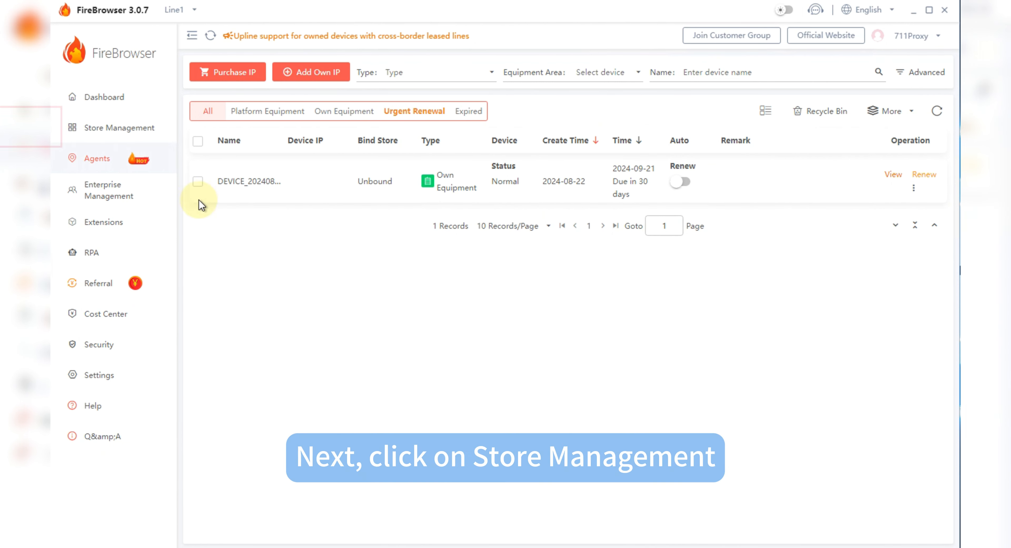
- Start a new store named 711Proxy and set its platform site to Shopee Front Desk Local (Thailand)
click(140, 133)
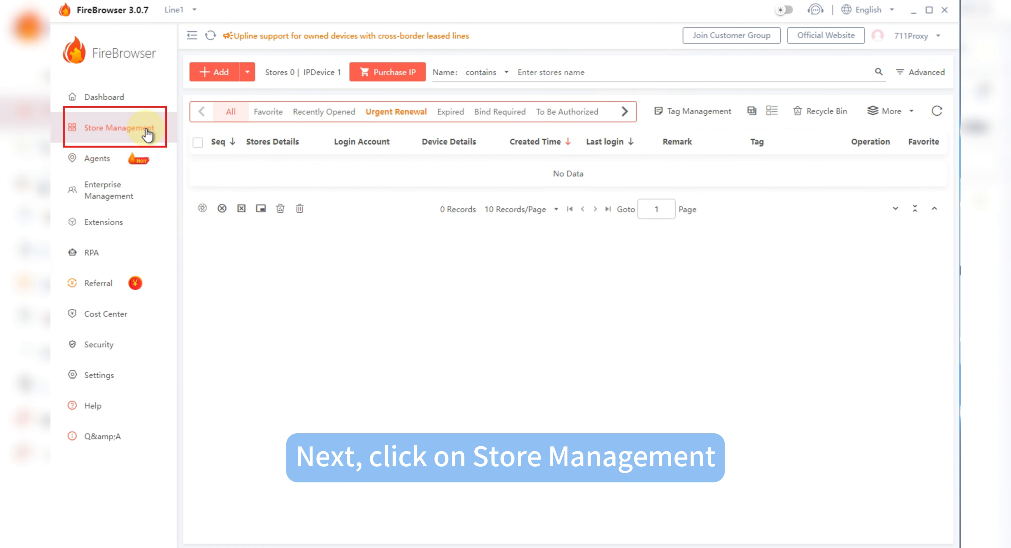
click(215, 77)
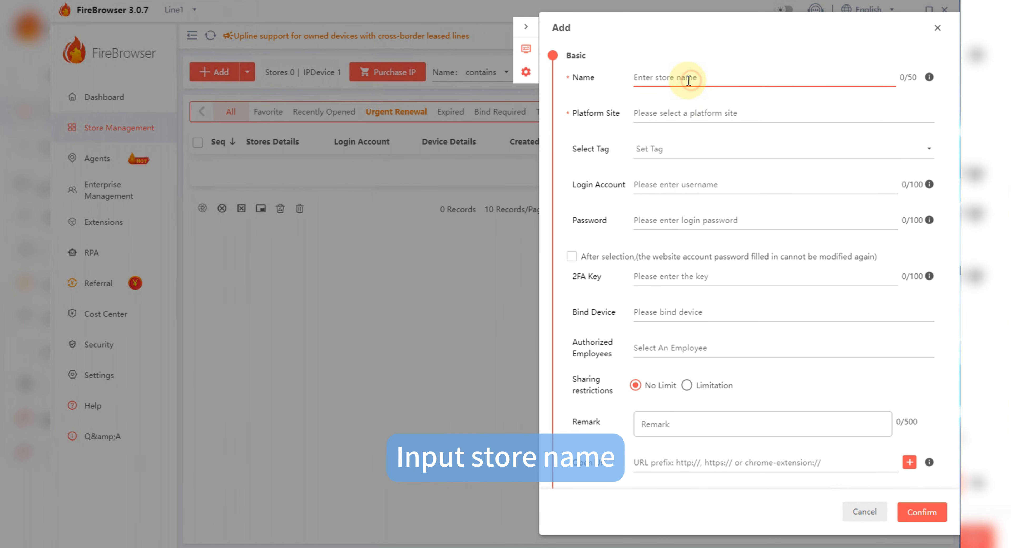
text(711Proxy)
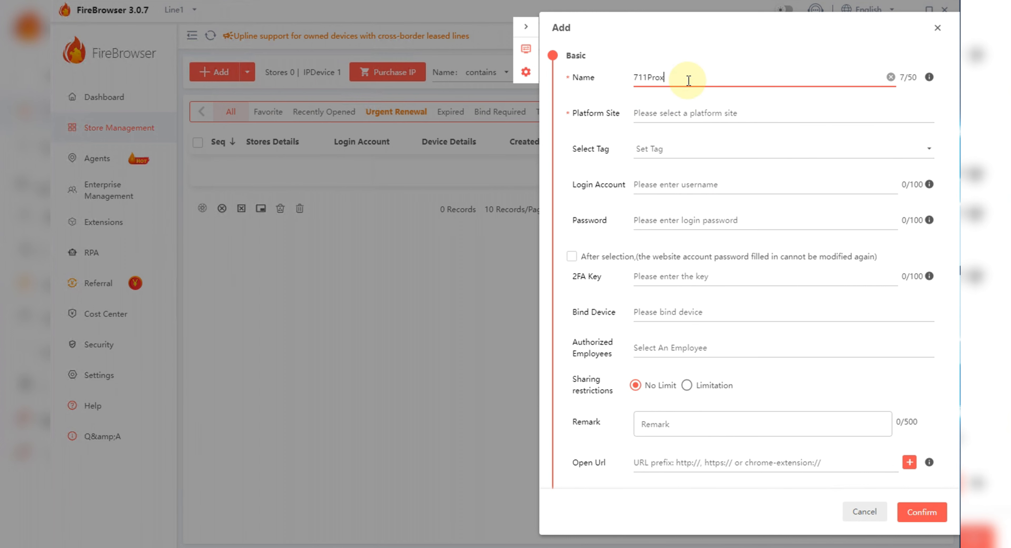
click(686, 114)
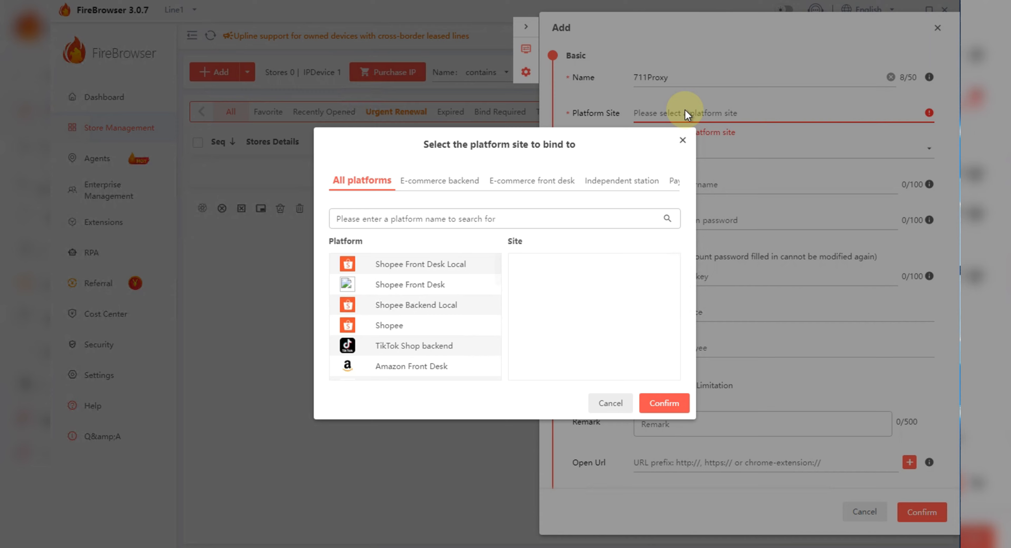
click(446, 271)
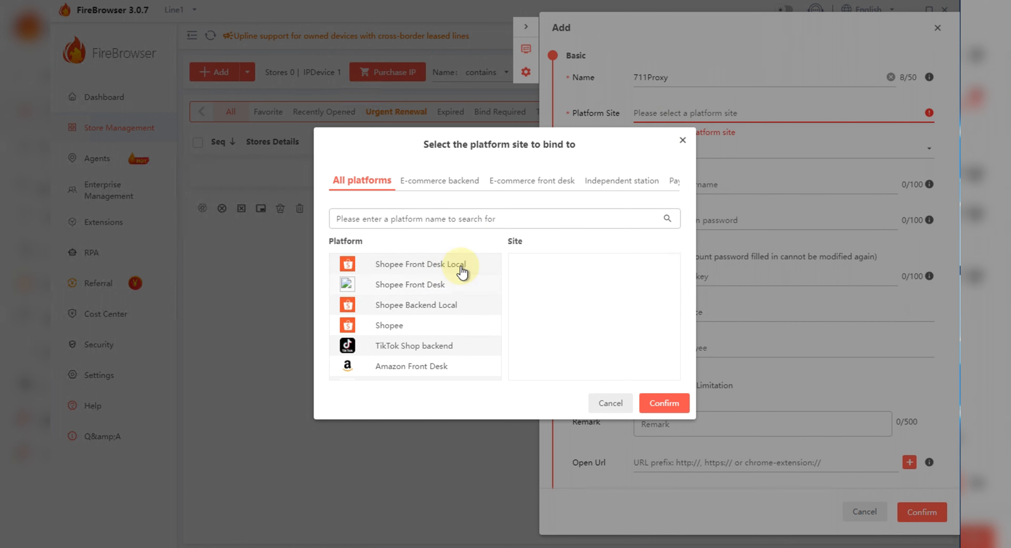
click(587, 267)
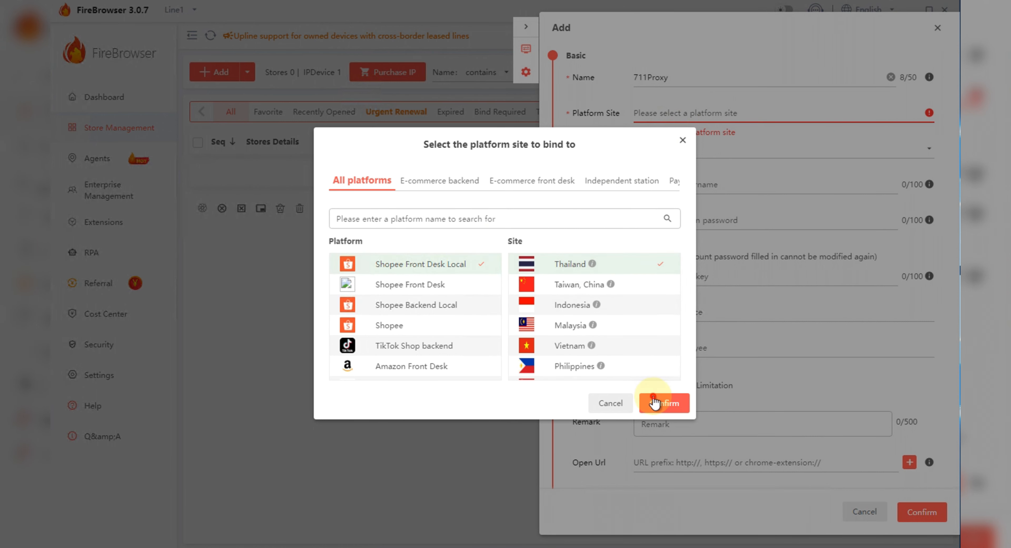
click(654, 398)
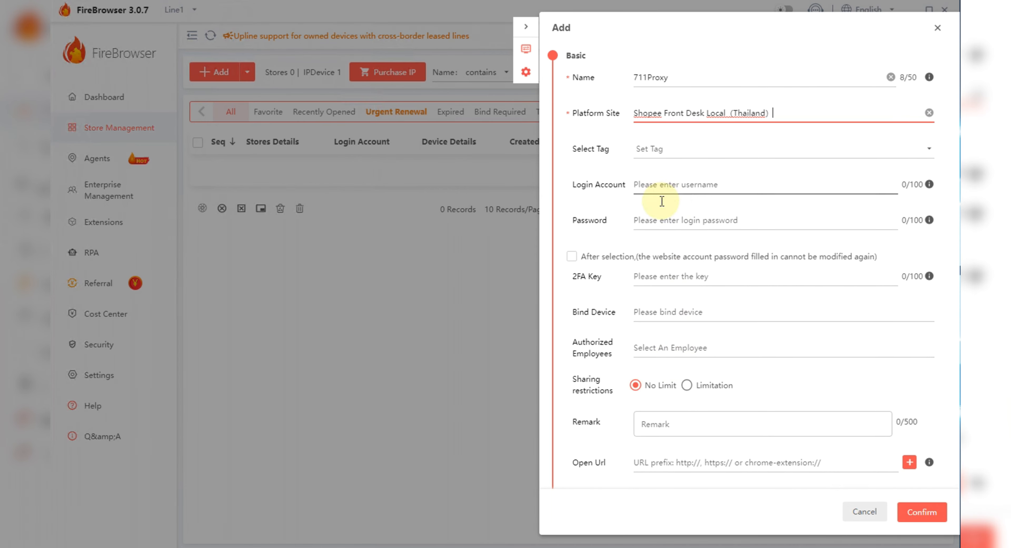
- Bind the purchased Own Equipment device to the new store and save the store
click(667, 315)
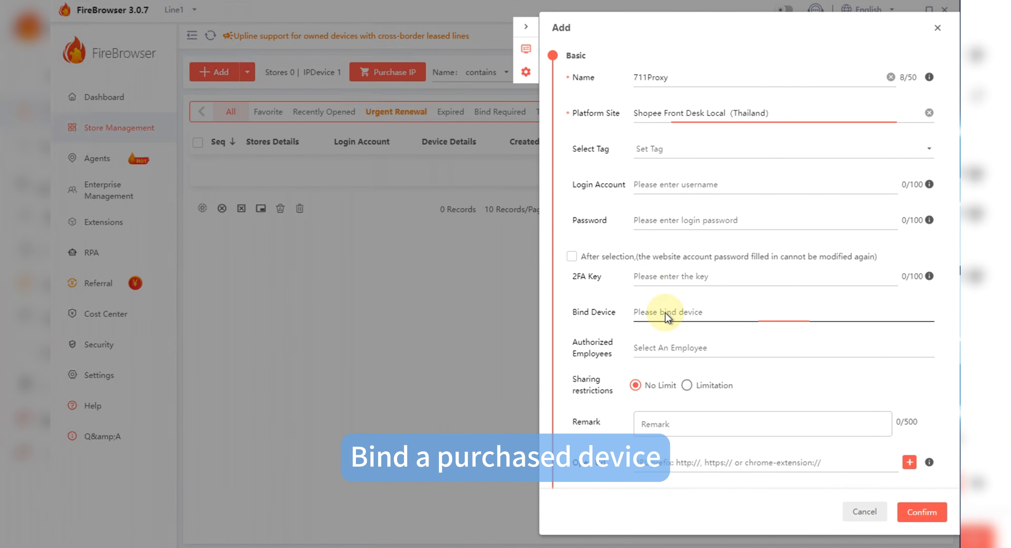
click(663, 316)
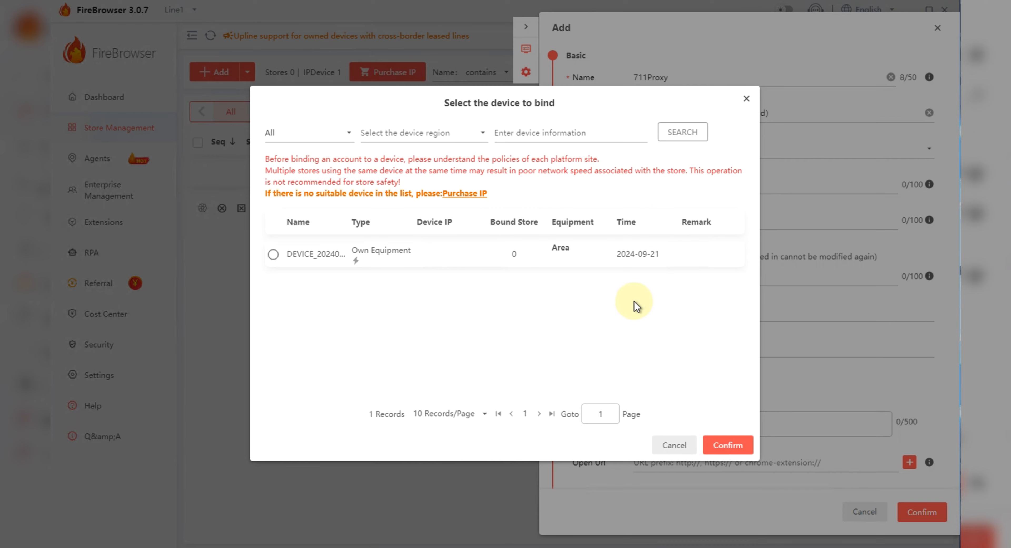
click(274, 255)
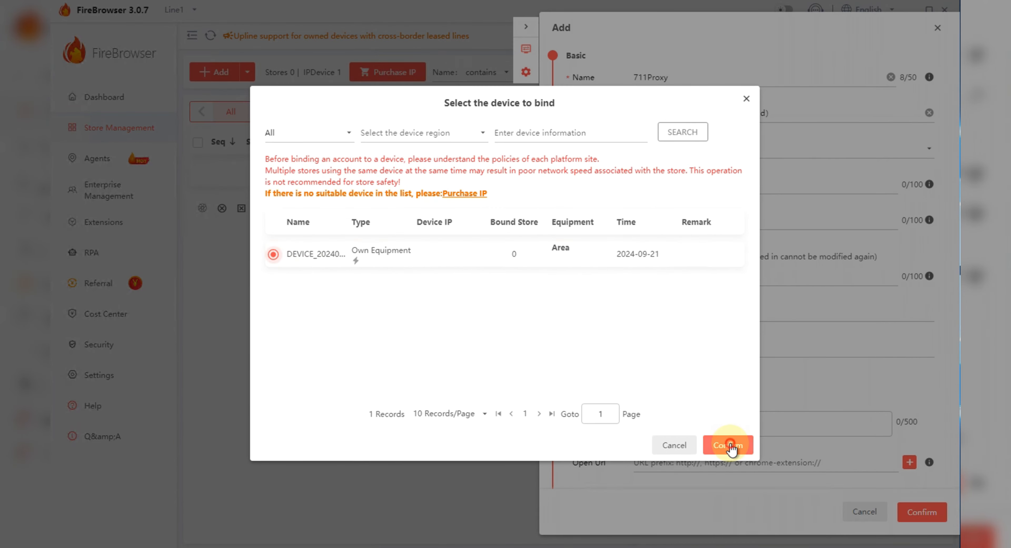
click(730, 446)
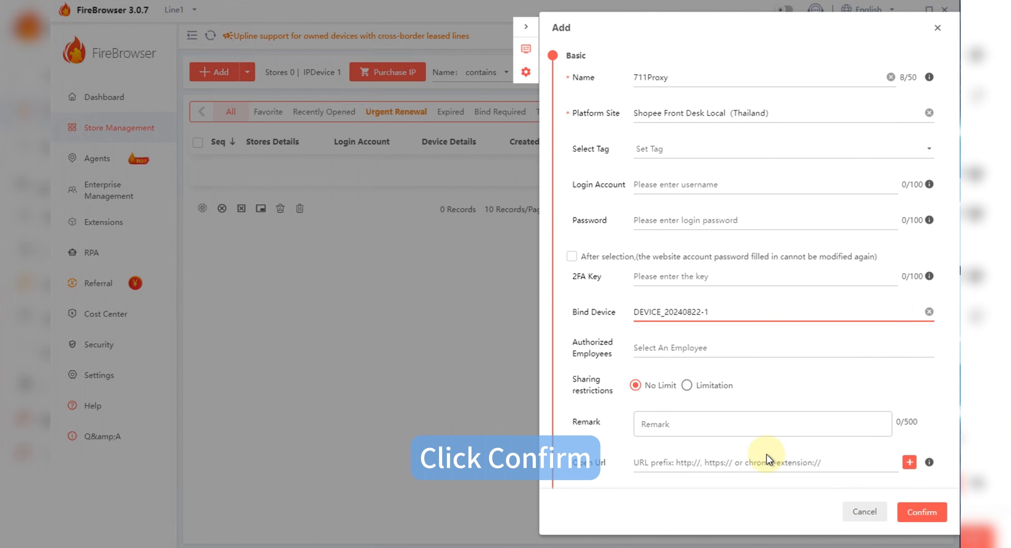
click(916, 517)
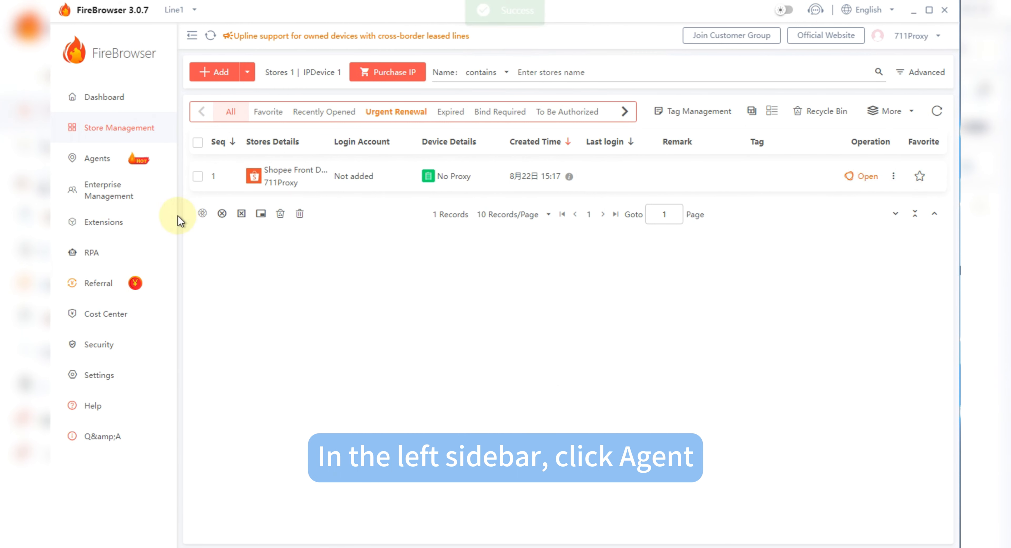
- Open the Own Equipment device bound to the 711Proxy store for editing and set its proxy type to HTTP
click(115, 161)
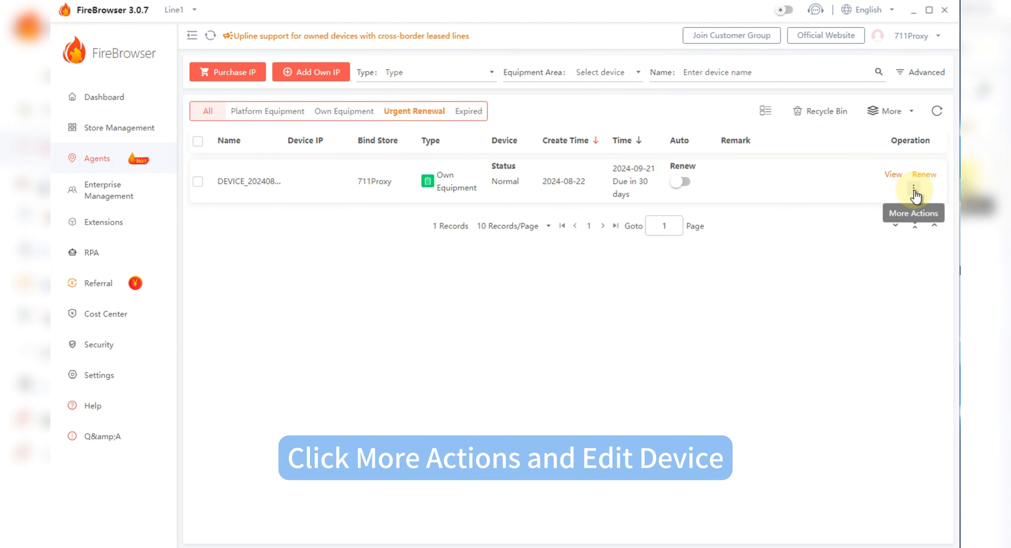
click(914, 192)
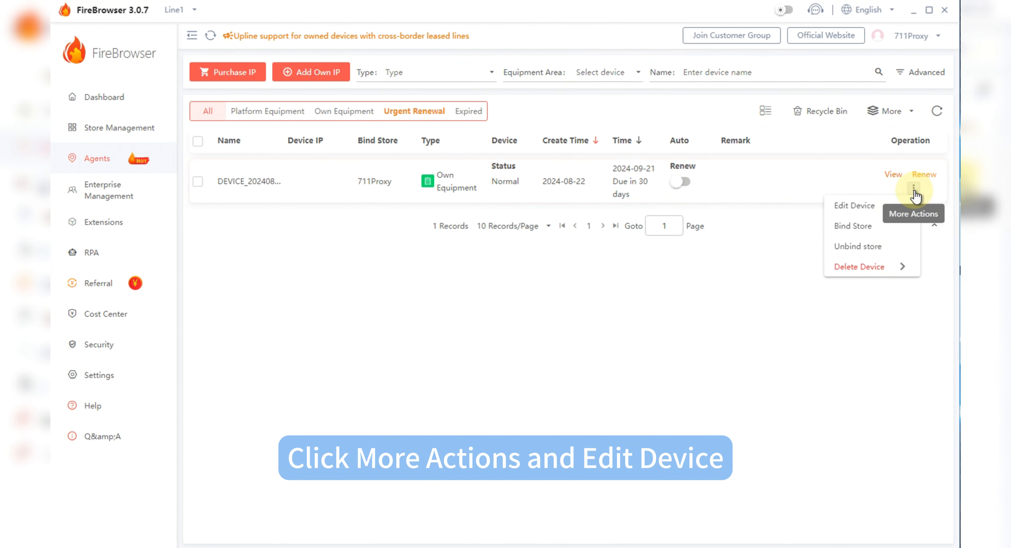
click(865, 204)
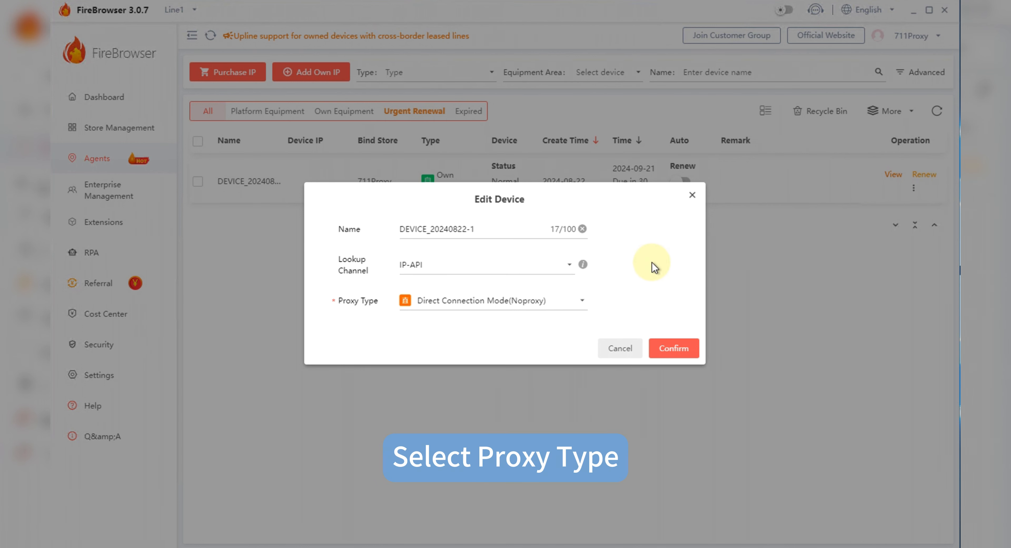
click(472, 301)
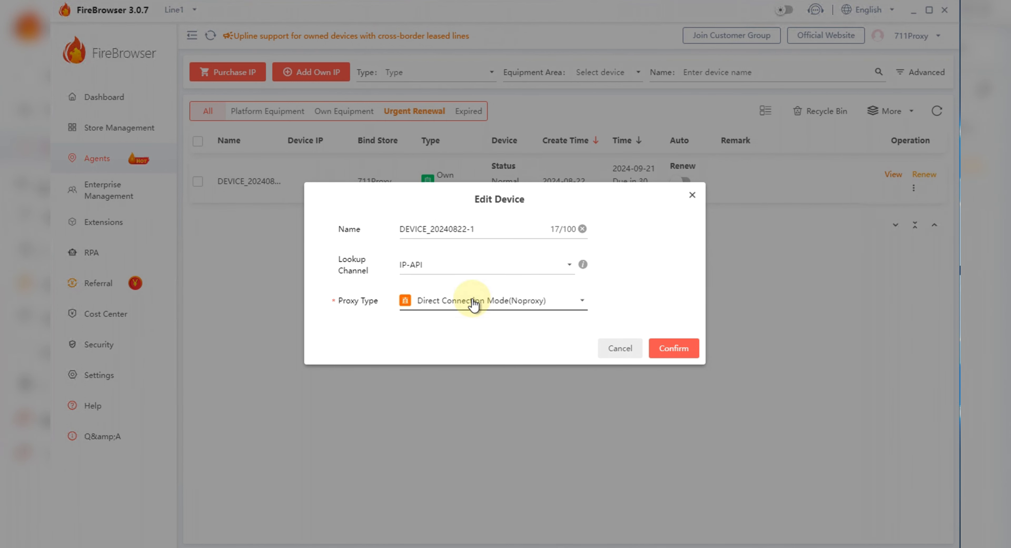
click(468, 345)
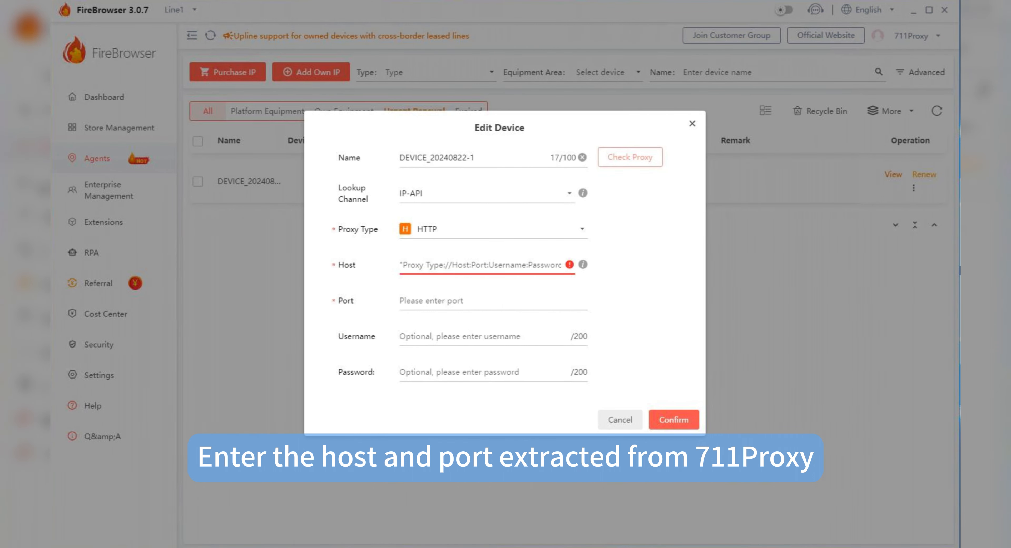
- Set the device's proxy host to 43.156.54.219 and port to 10000, then check the proxy and save the device
click(425, 262)
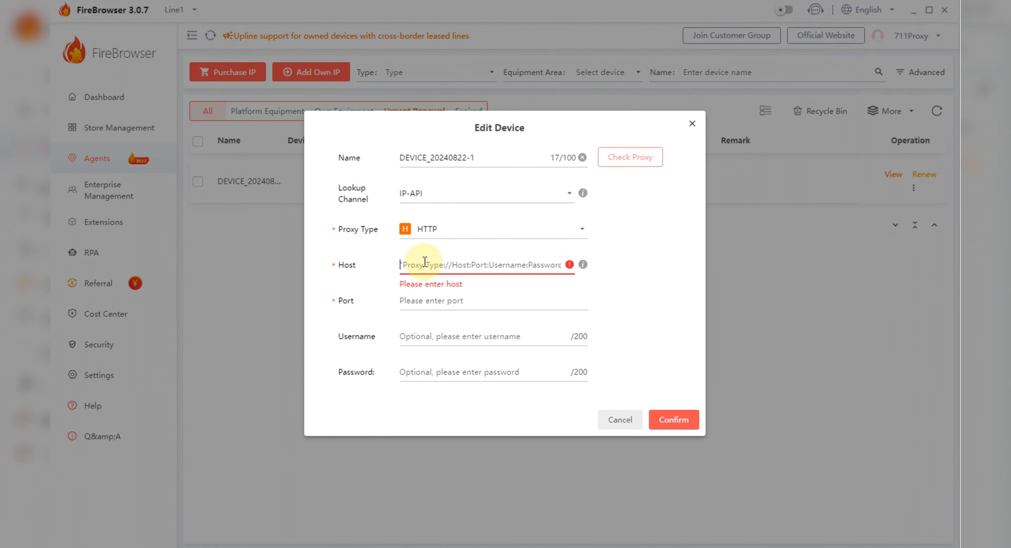
text(43.156.54.219:10000)
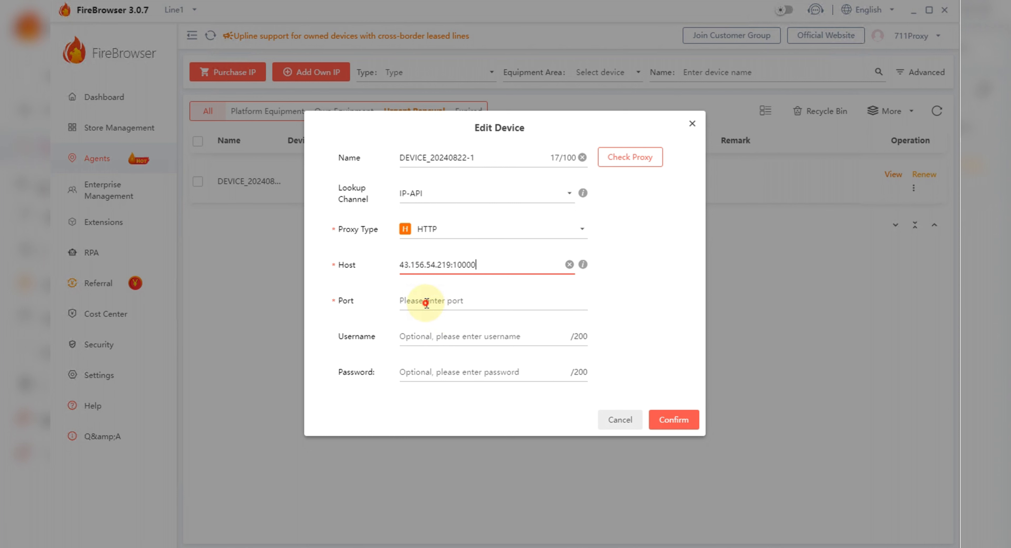
click(436, 299)
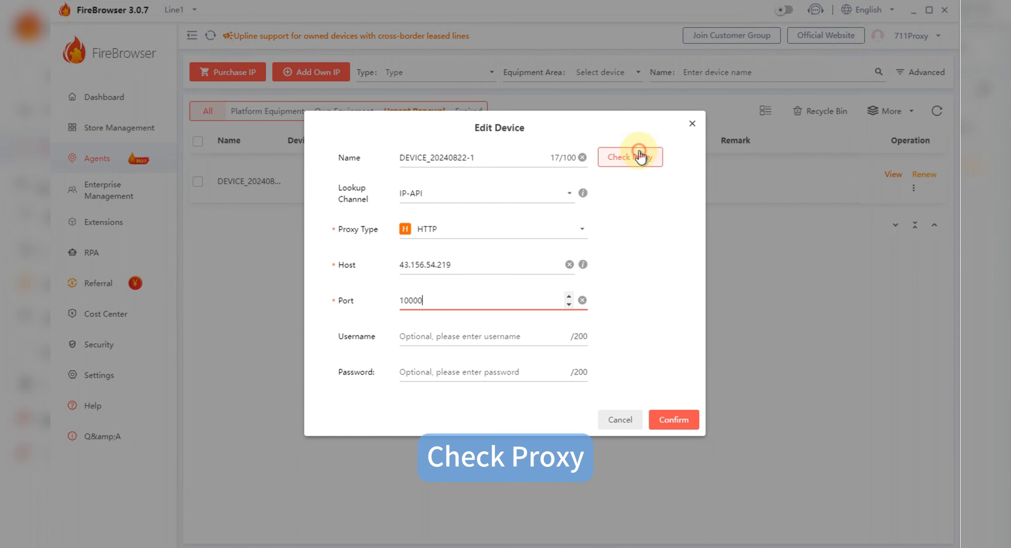
click(640, 155)
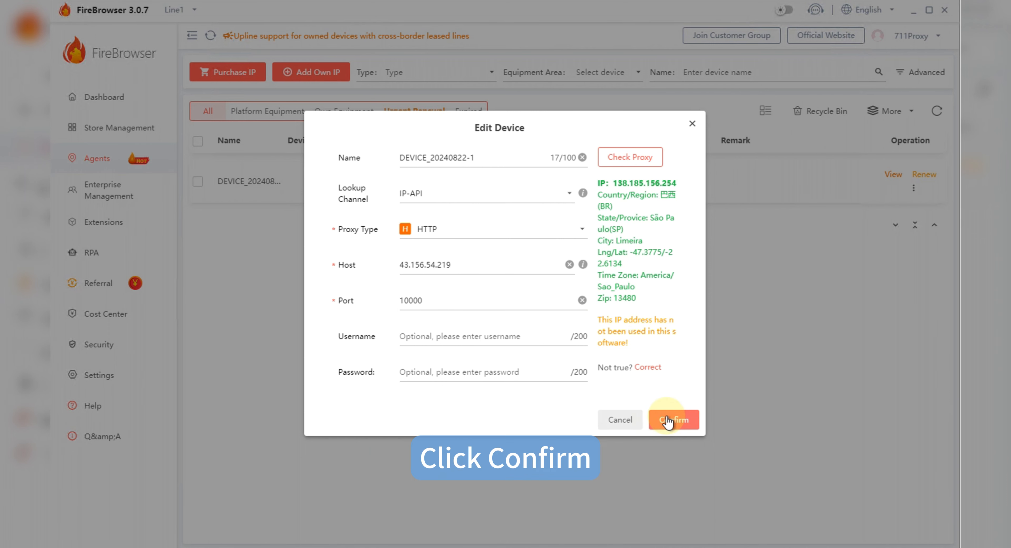
click(667, 419)
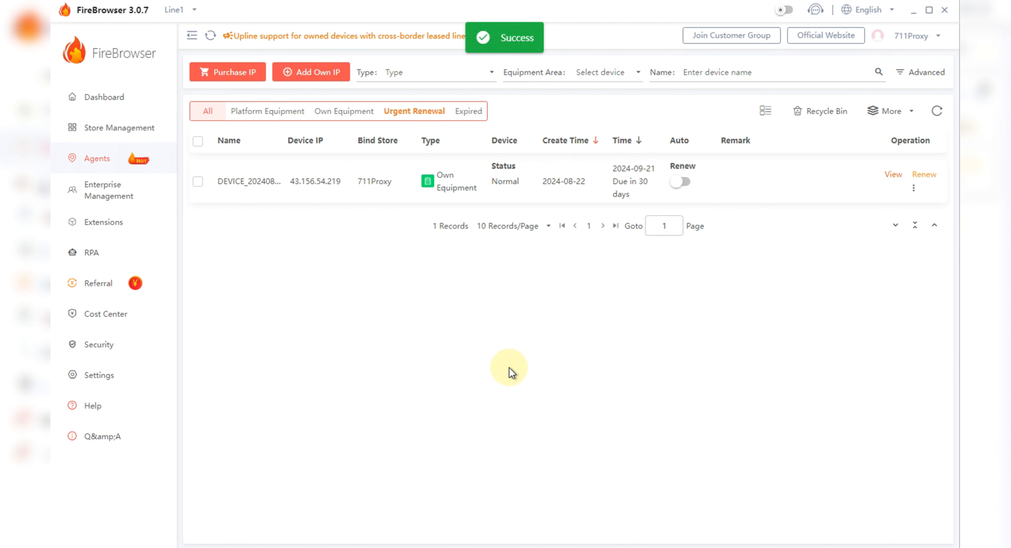
- Return to store management and open the 711Proxy store
click(122, 133)
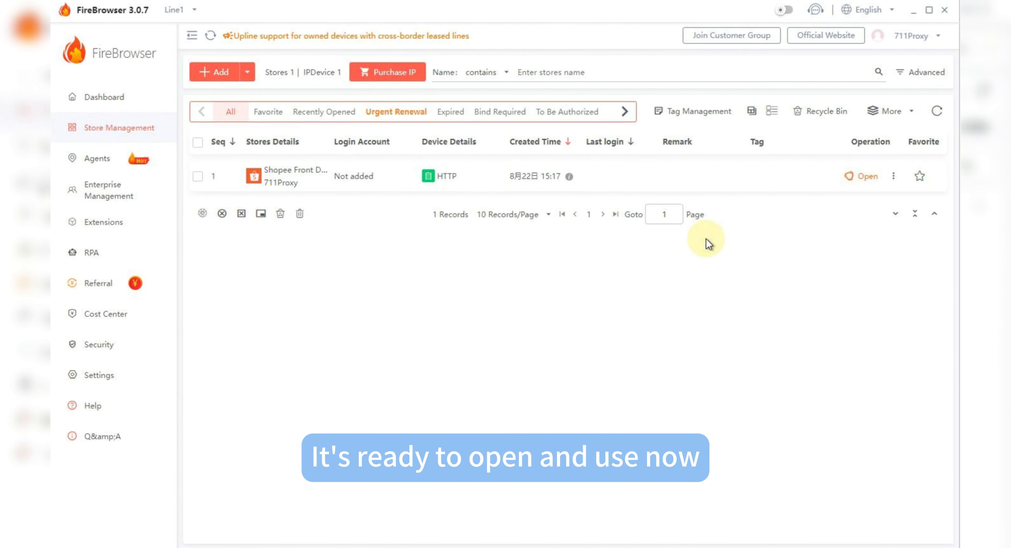
click(862, 177)
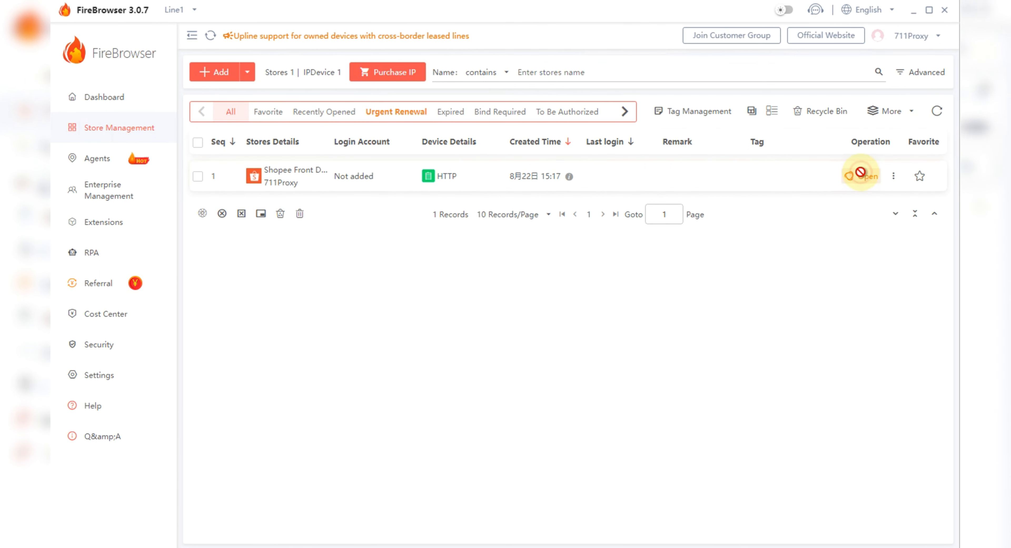